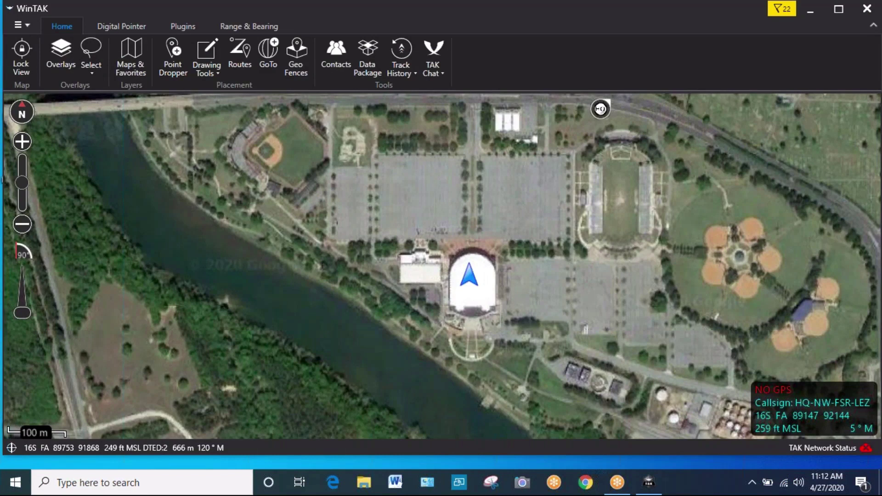
# Open WinTAK's main menu from the top-left hamburger button
pyautogui.click(18, 26)
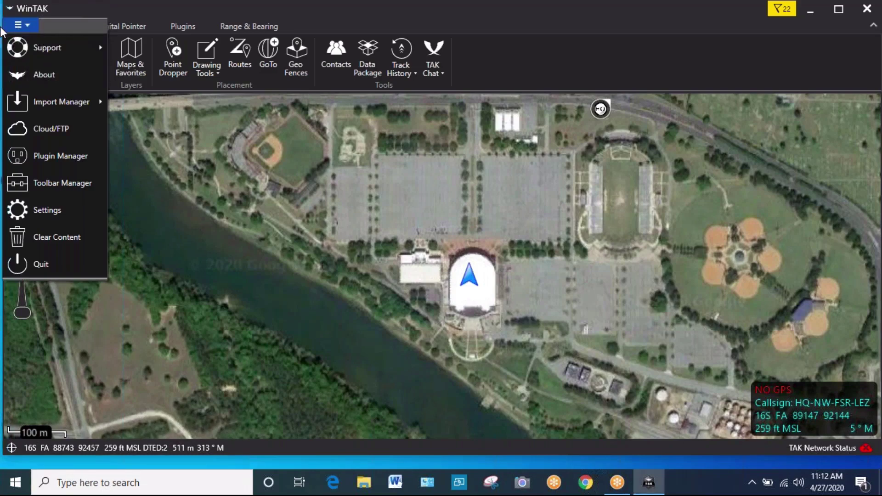
# Open My Preferences and keep the callsign HQ-NW-FSR-LEZ unchanged
pyautogui.click(39, 210)
pyautogui.click(39, 209)
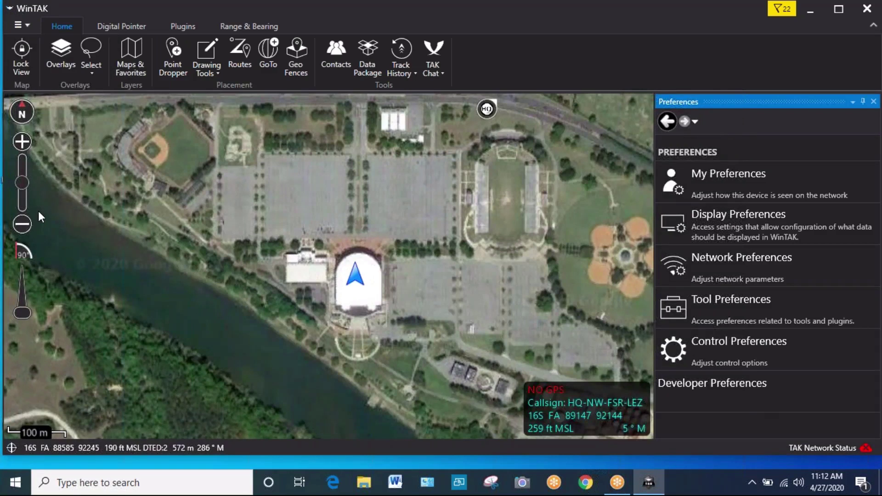
pyautogui.click(696, 175)
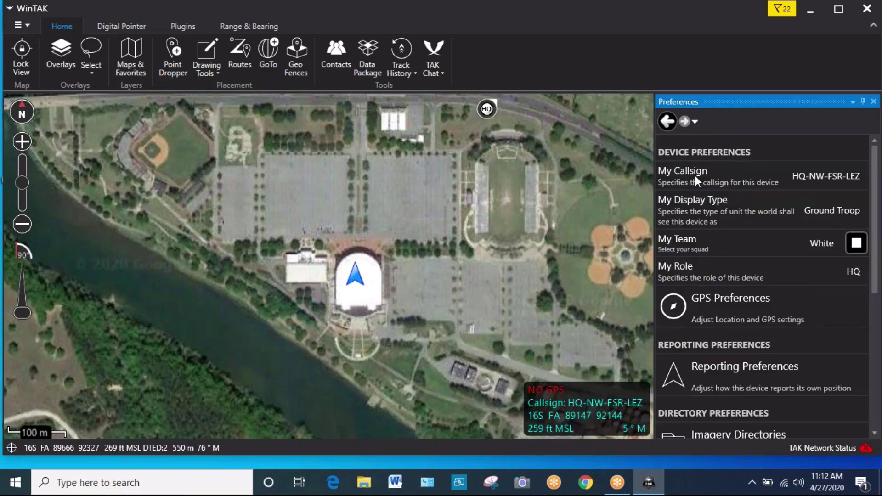
pyautogui.click(696, 175)
pyautogui.click(752, 207)
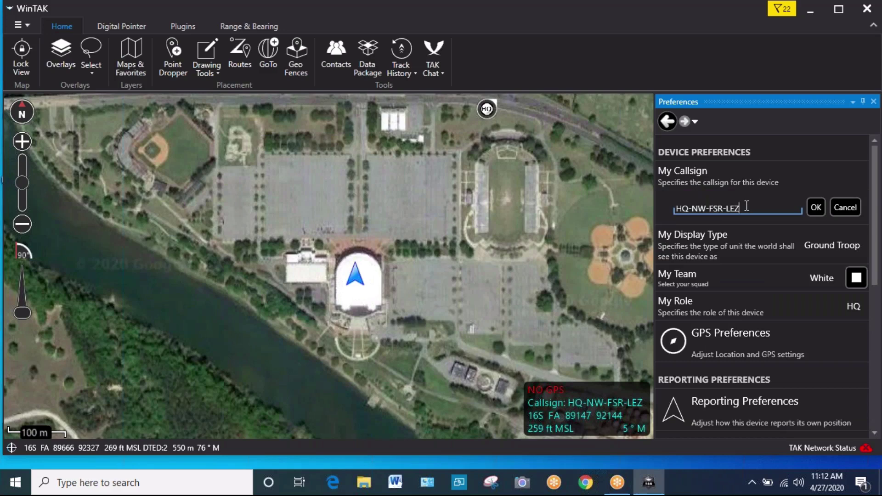
pyautogui.click(815, 206)
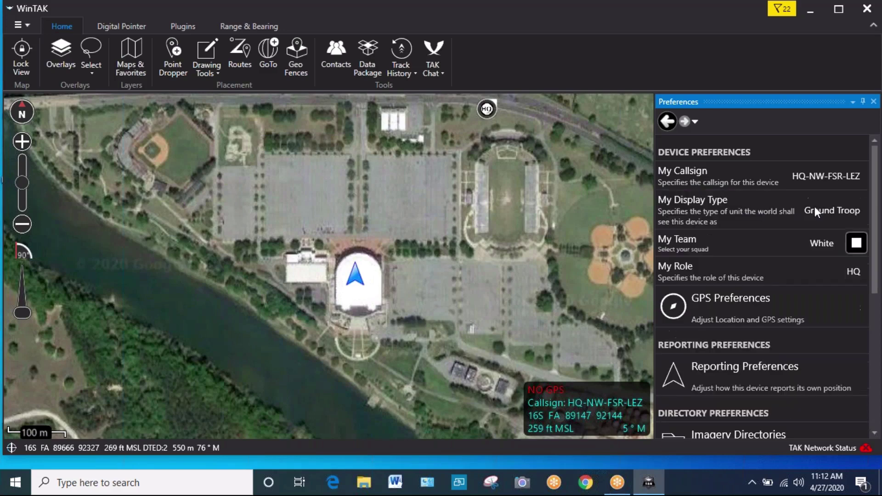
# Confirm Ground Troop as the device display type
pyautogui.click(690, 203)
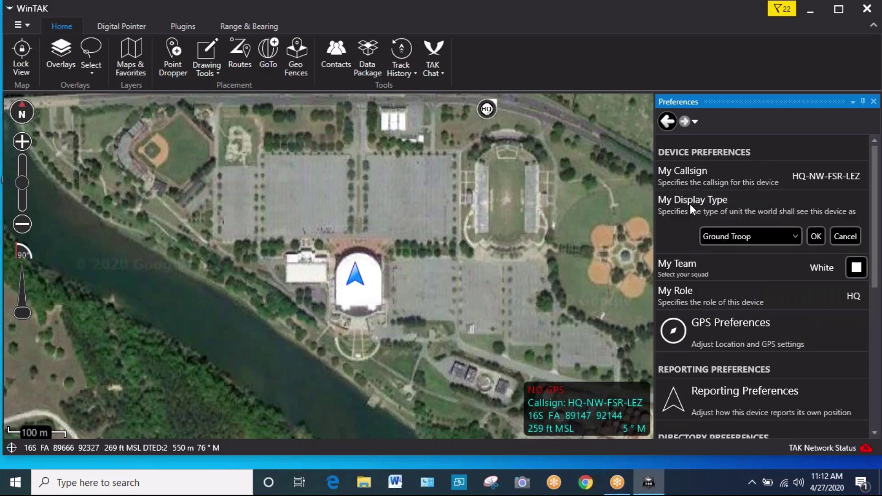
pyautogui.click(758, 235)
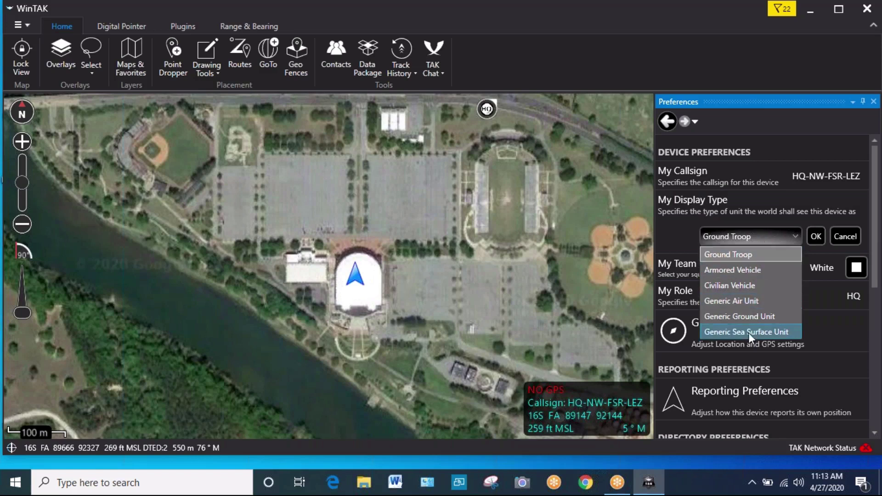
pyautogui.click(753, 254)
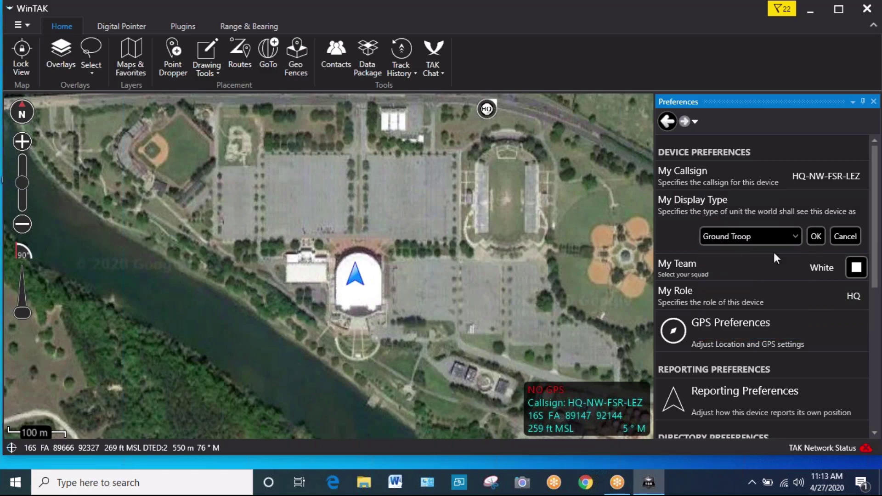
pyautogui.click(815, 236)
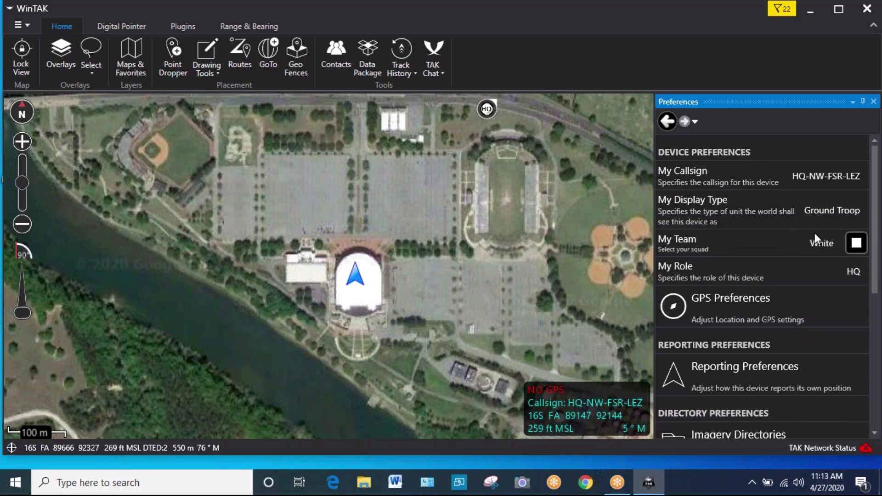
# Keep the team colour White and confirm HQ as the device role
pyautogui.click(674, 240)
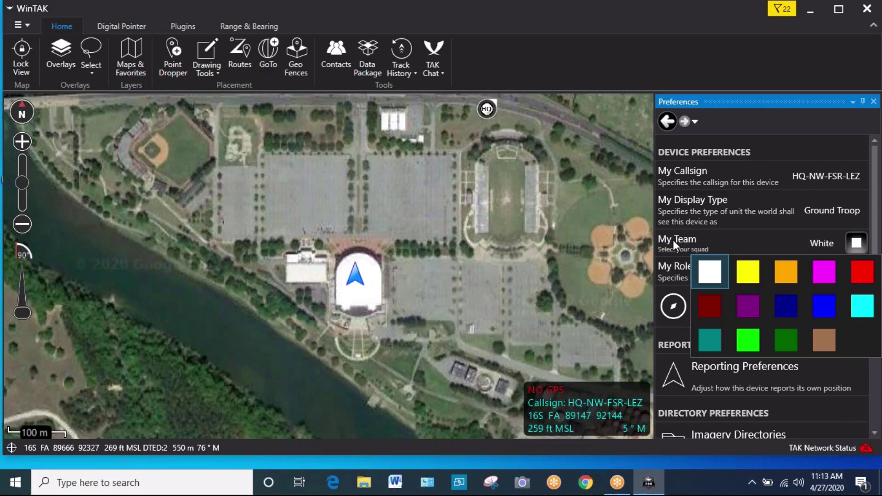
pyautogui.click(711, 271)
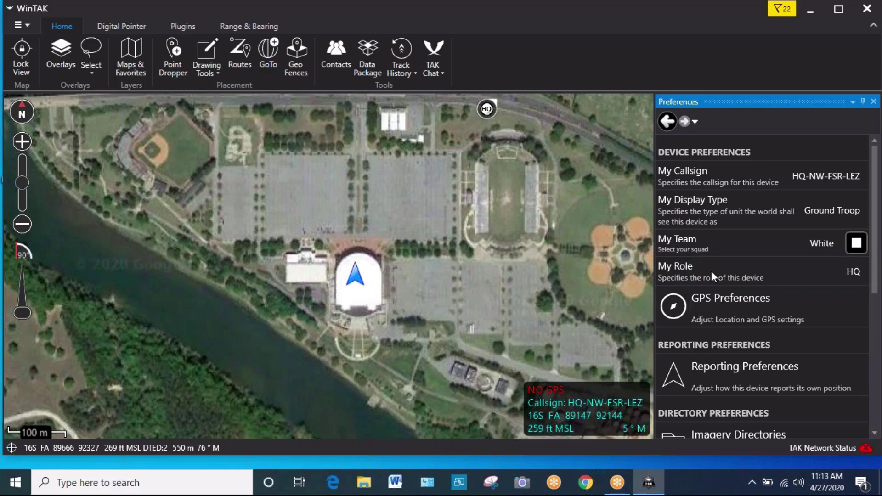
pyautogui.click(675, 269)
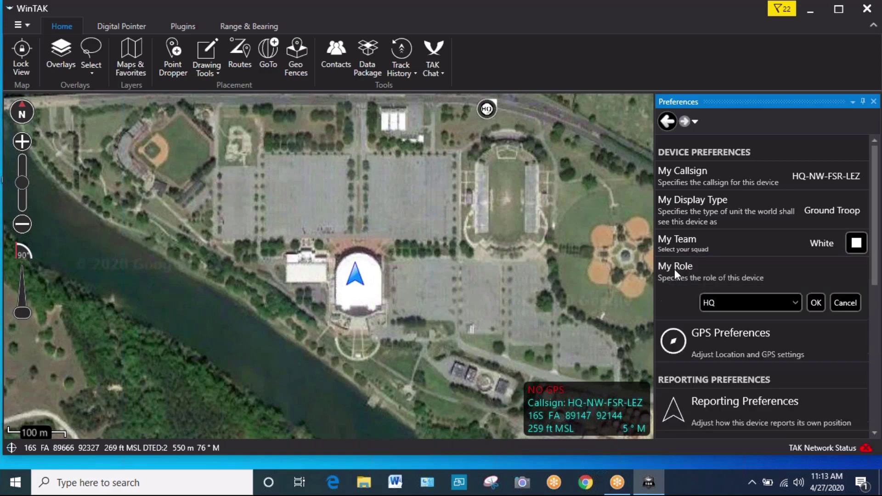
pyautogui.click(762, 305)
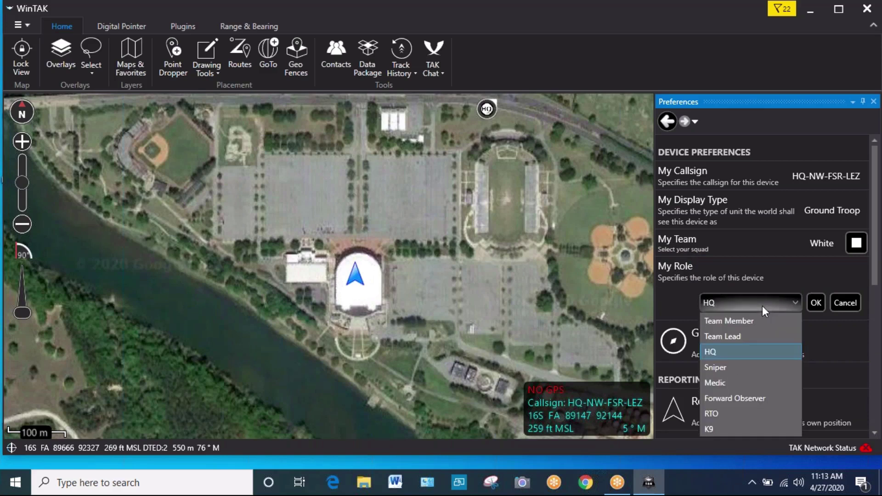
pyautogui.click(759, 351)
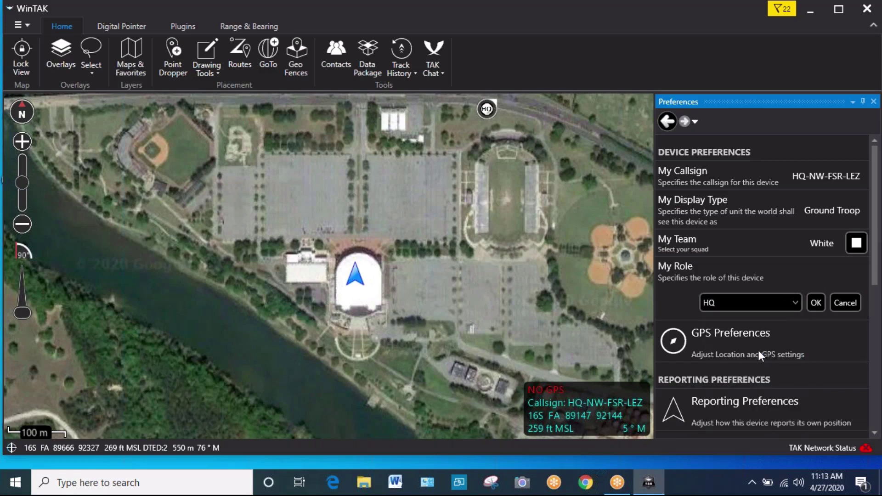
pyautogui.click(815, 302)
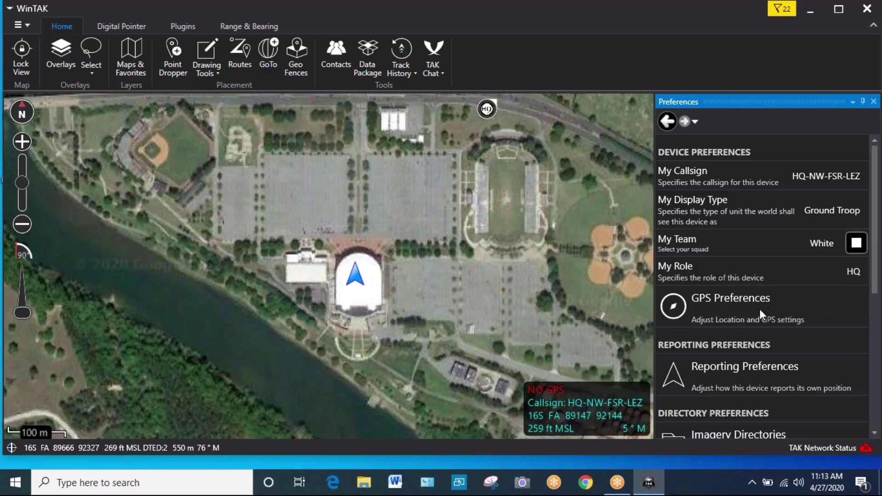
# Set GPS Type to Off, then return to the device preferences list
pyautogui.click(721, 310)
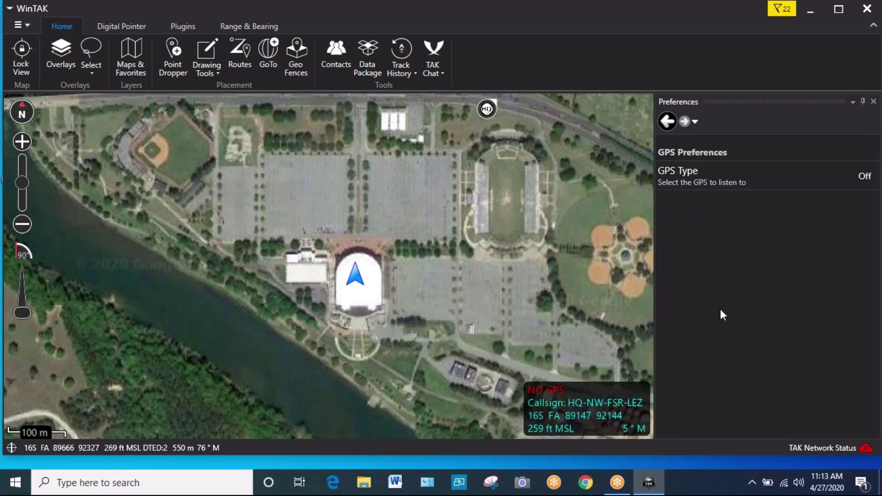
pyautogui.click(678, 168)
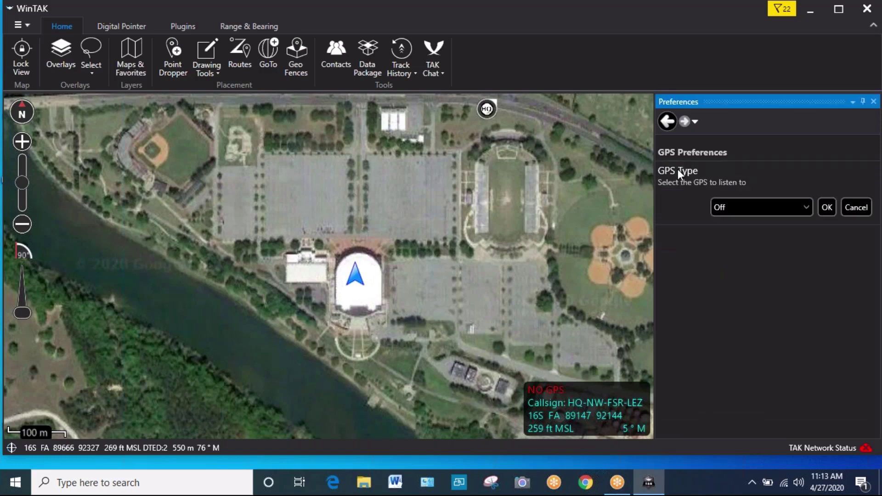
pyautogui.click(759, 206)
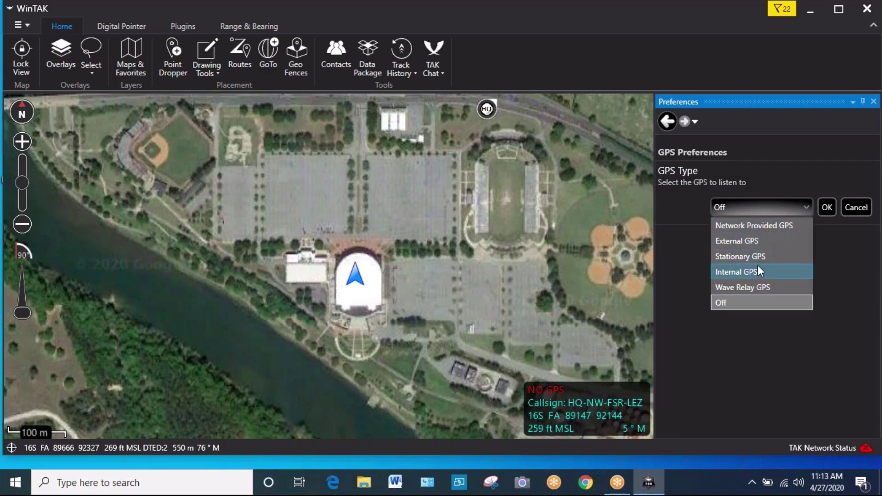
pyautogui.click(754, 301)
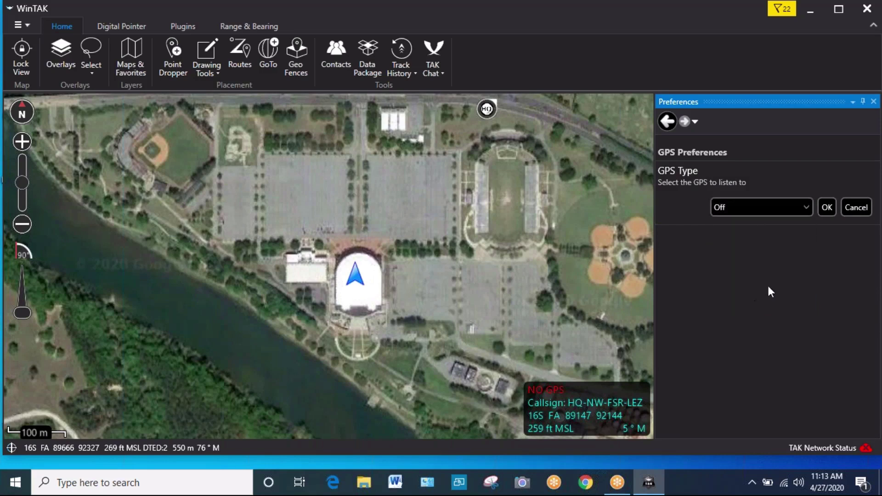
pyautogui.click(826, 206)
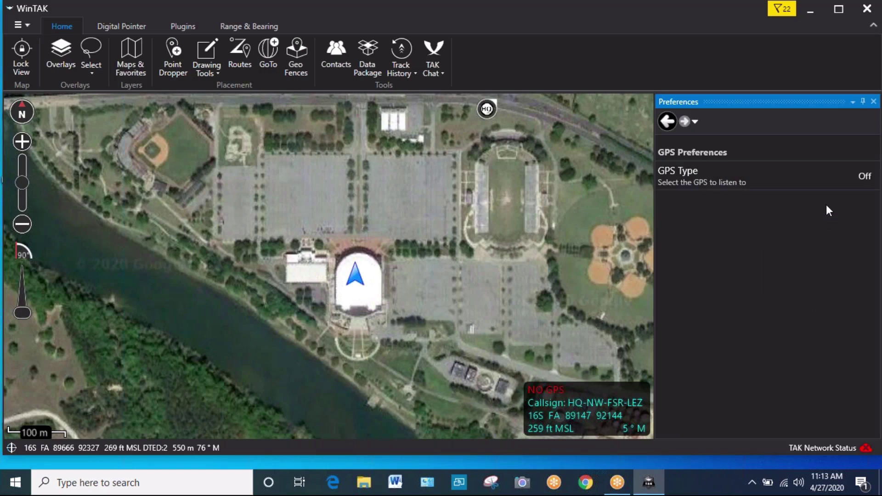
pyautogui.click(670, 122)
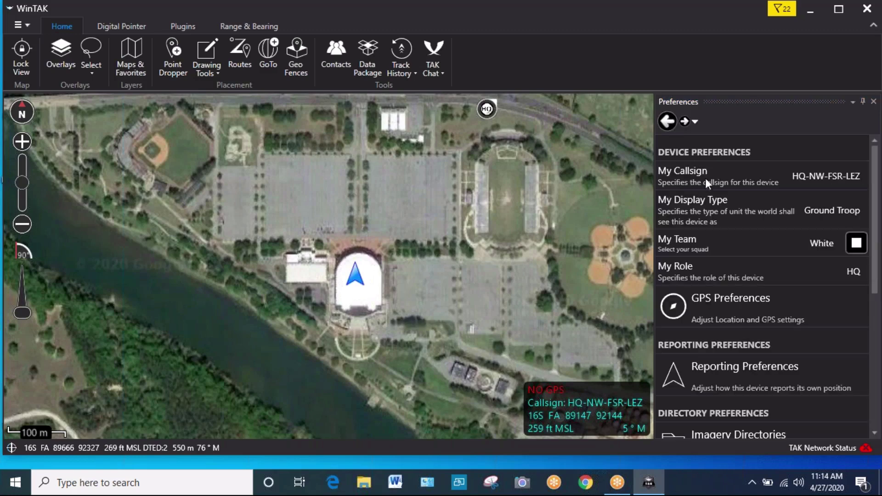
# Review Reporting Preferences, then go back to the top-level Preferences list
pyautogui.click(709, 378)
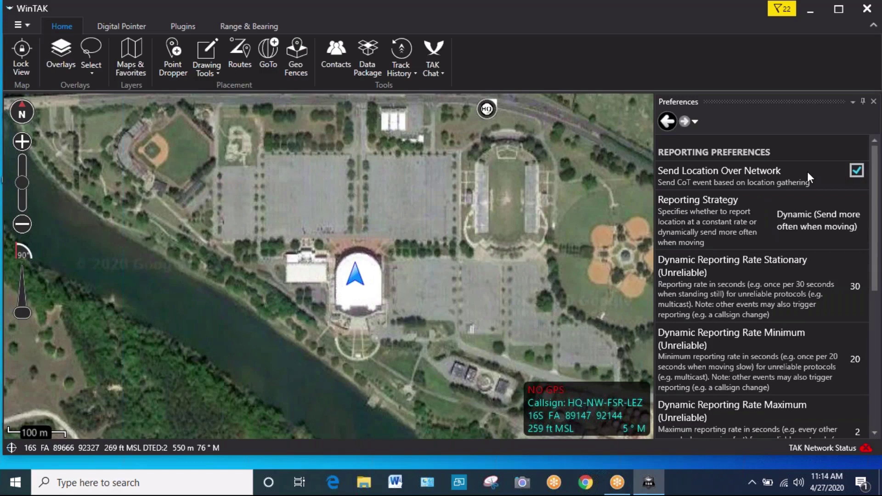
pyautogui.click(669, 120)
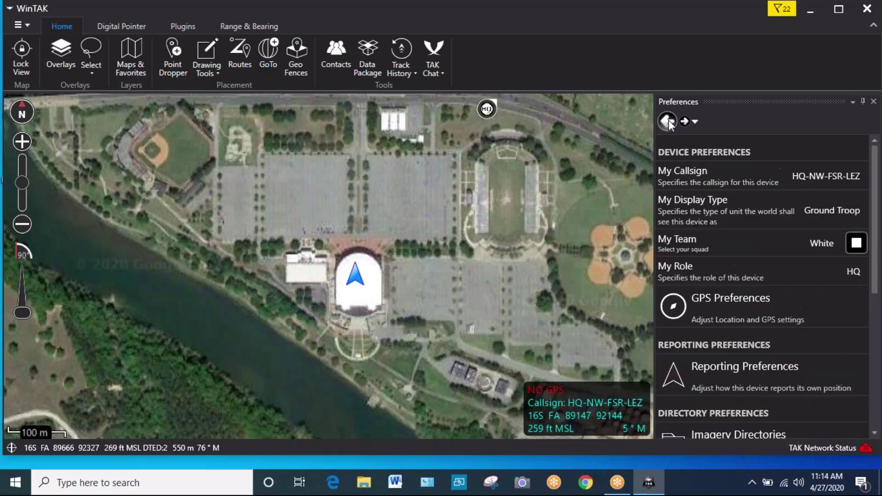
pyautogui.click(669, 120)
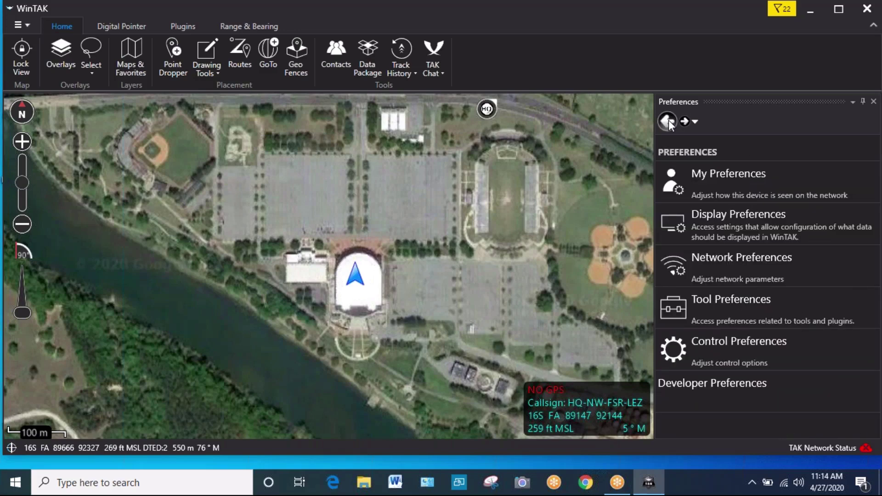
pyautogui.click(714, 216)
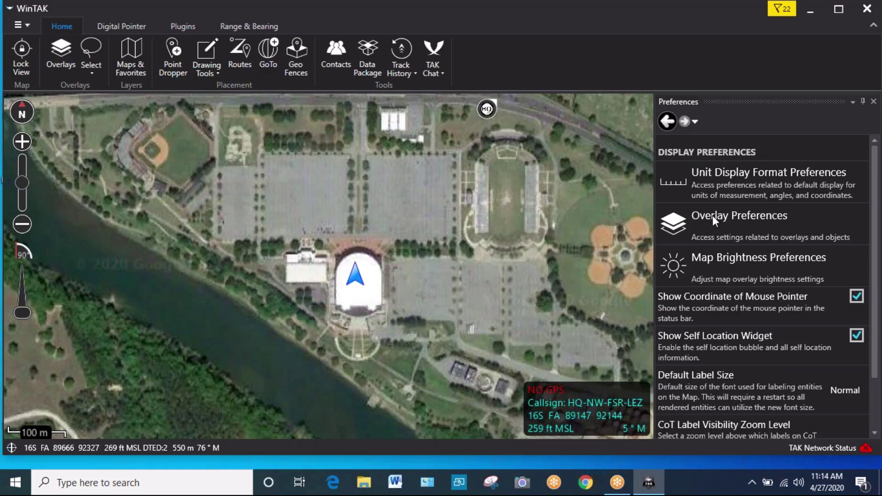
pyautogui.click(752, 179)
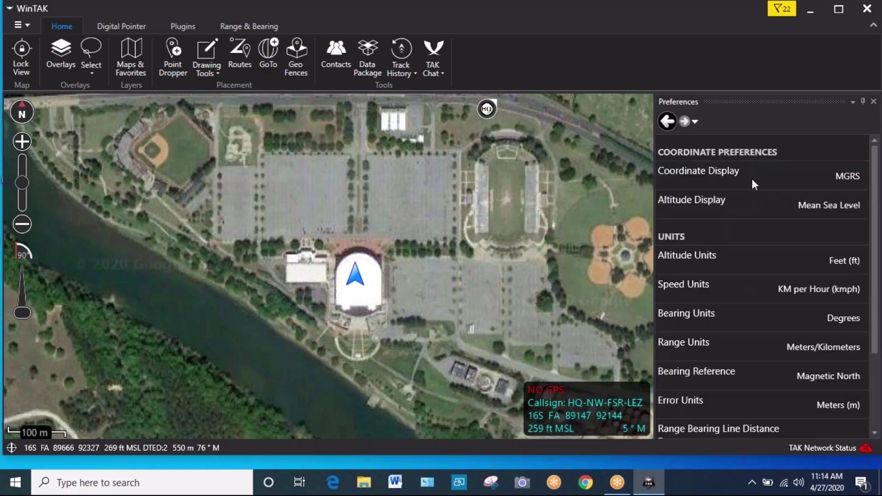
pyautogui.scroll(-3, 866, 181)
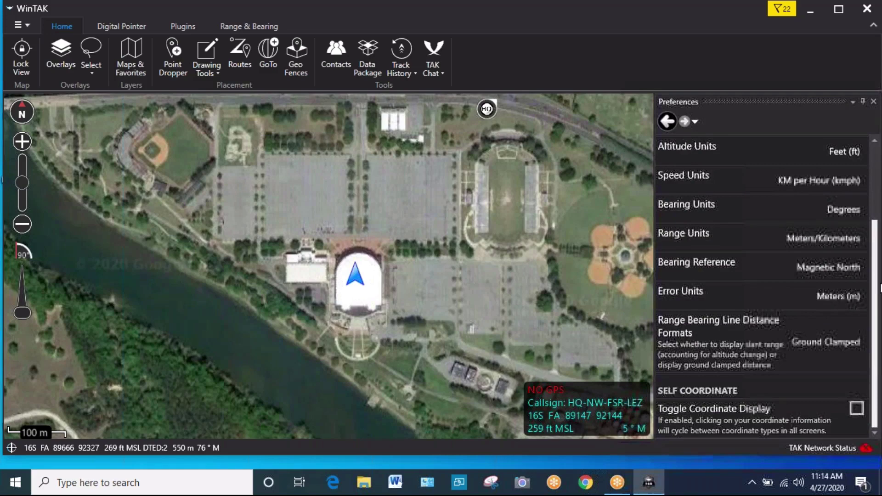
pyautogui.scroll(3, 851, 207)
pyautogui.scroll(2, 851, 172)
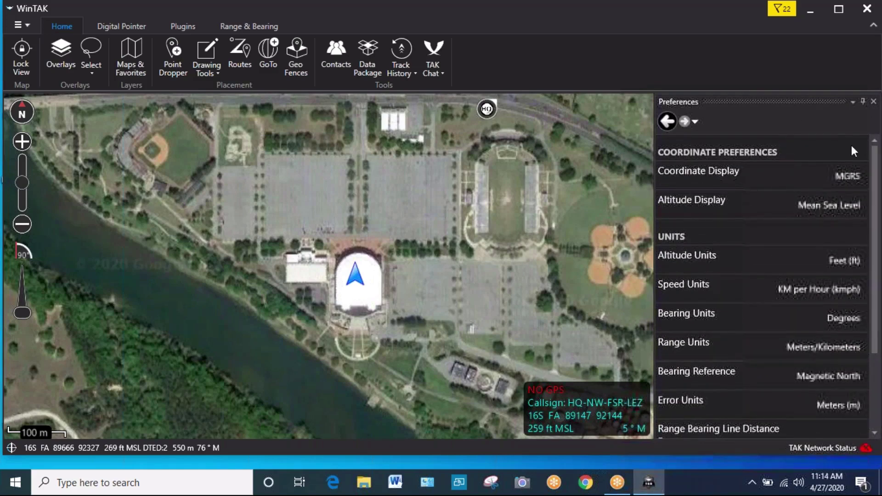
pyautogui.click(667, 122)
pyautogui.click(667, 122)
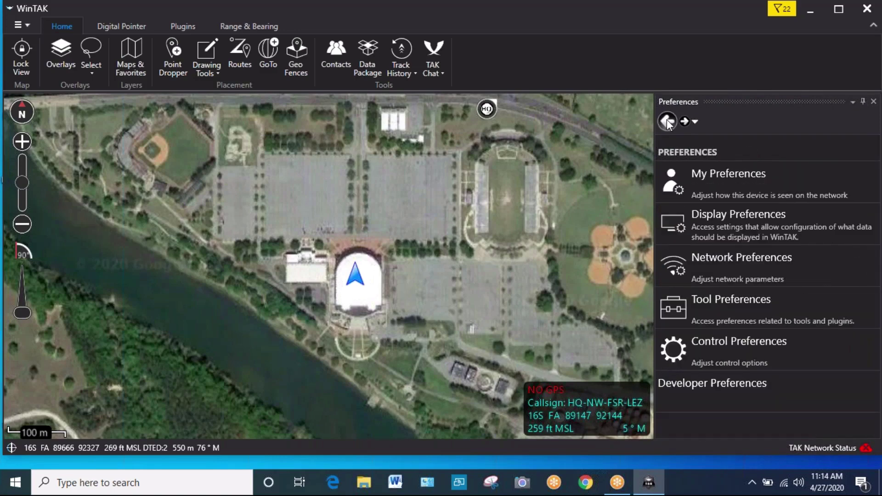
# Open Network Preferences and its Manage Server Connections page
pyautogui.click(712, 254)
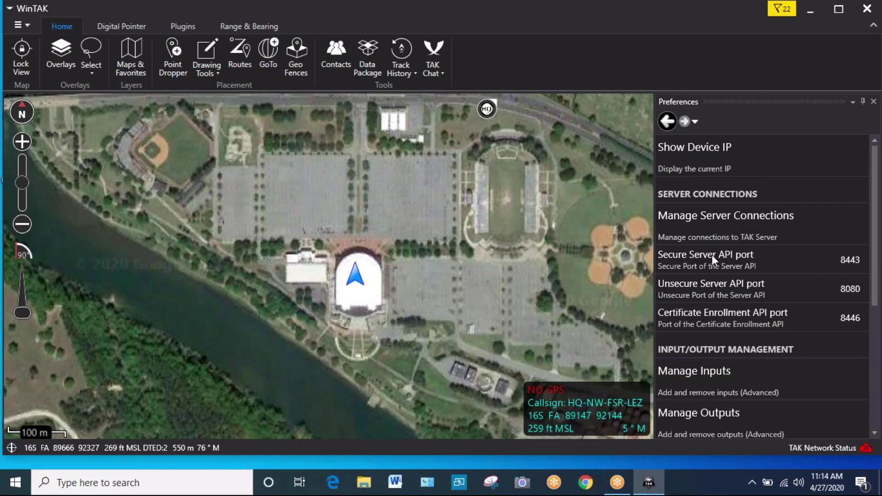
pyautogui.click(695, 218)
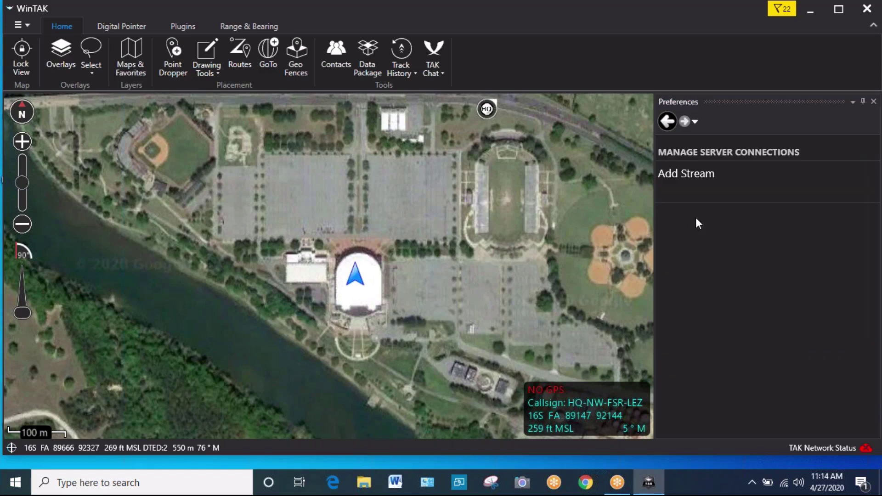
# Start a new stream entry in the server connection manager
pyautogui.click(689, 174)
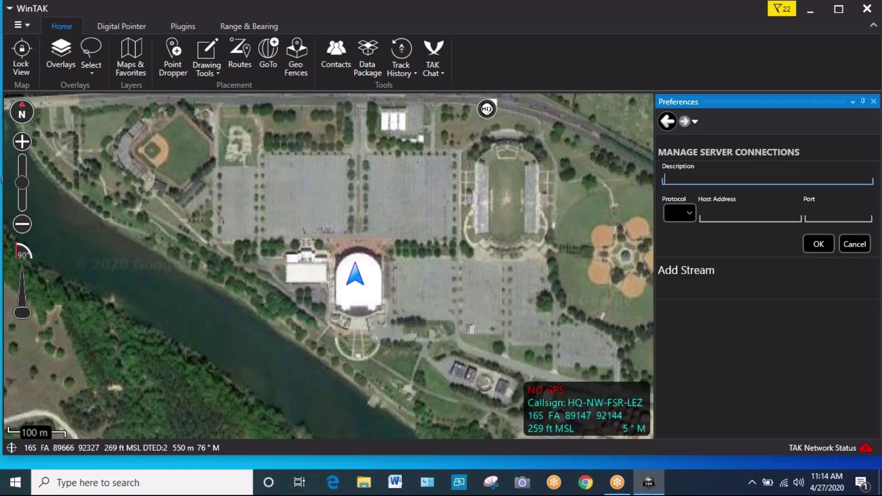
pyautogui.write('CRSST')
pyautogui.write('ALK ')
pyautogui.write('JTF ')
pyautogui.write('SVR')
# Set the new stream to SSL with host nj.crsstalk.com and port 8089
pyautogui.click(673, 212)
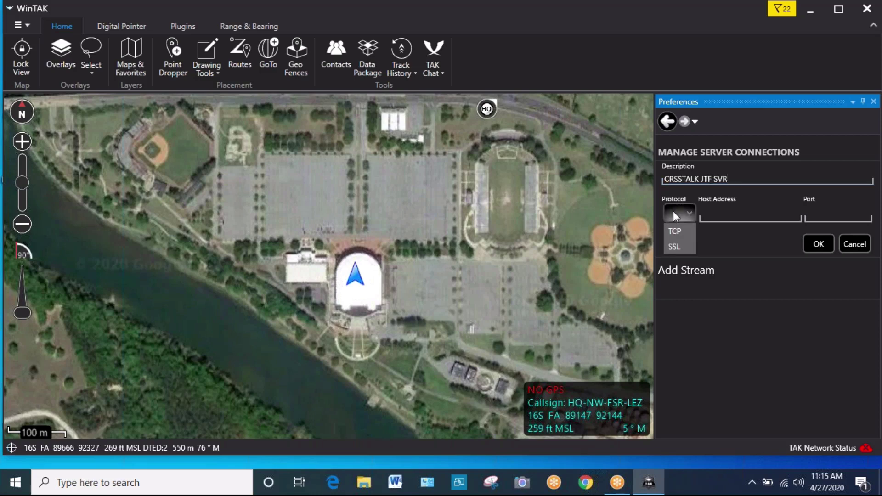
pyautogui.click(675, 246)
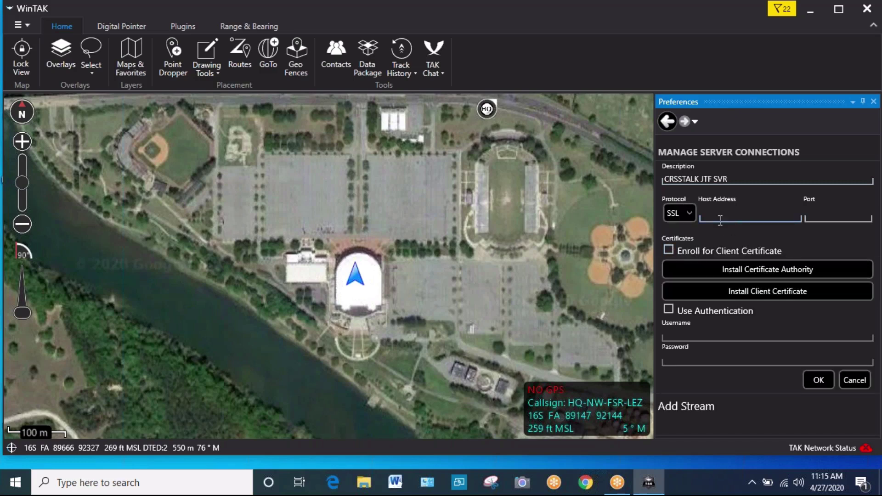
pyautogui.click(730, 215)
pyautogui.write('nj.')
pyautogui.write('crss.')
pyautogui.write('talk.')
pyautogui.write('com')
pyautogui.click(824, 218)
pyautogui.write('8089')
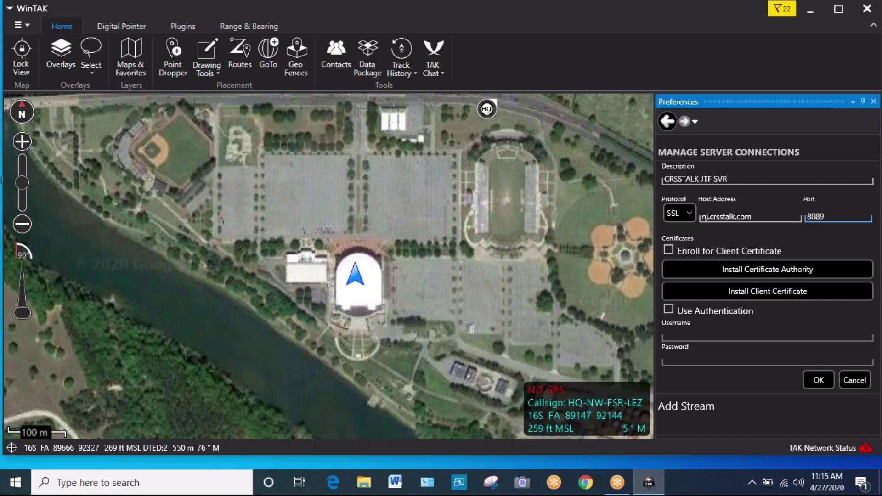
# Enable client certificate enrollment and authentication, then enter the username and password
pyautogui.click(668, 250)
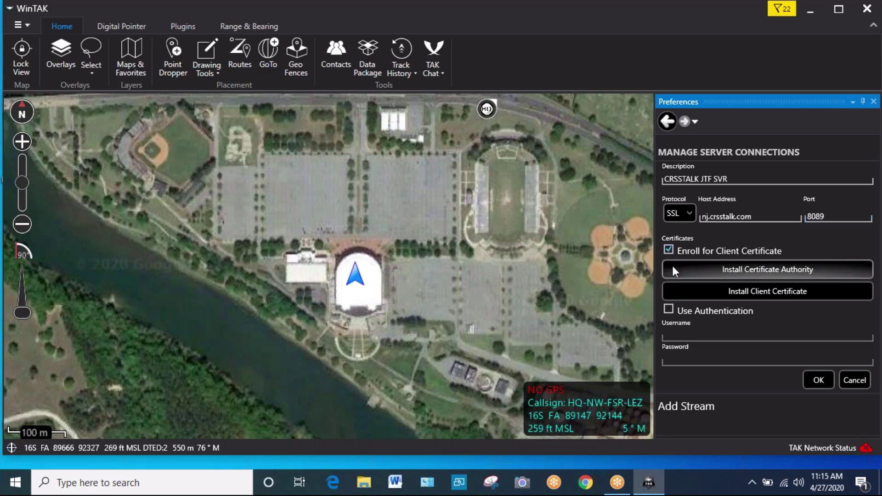
pyautogui.click(669, 308)
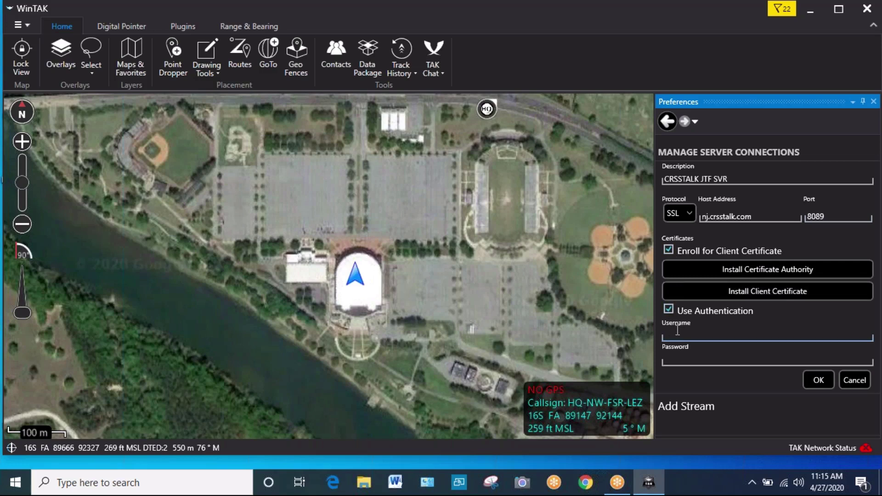
pyautogui.click(687, 335)
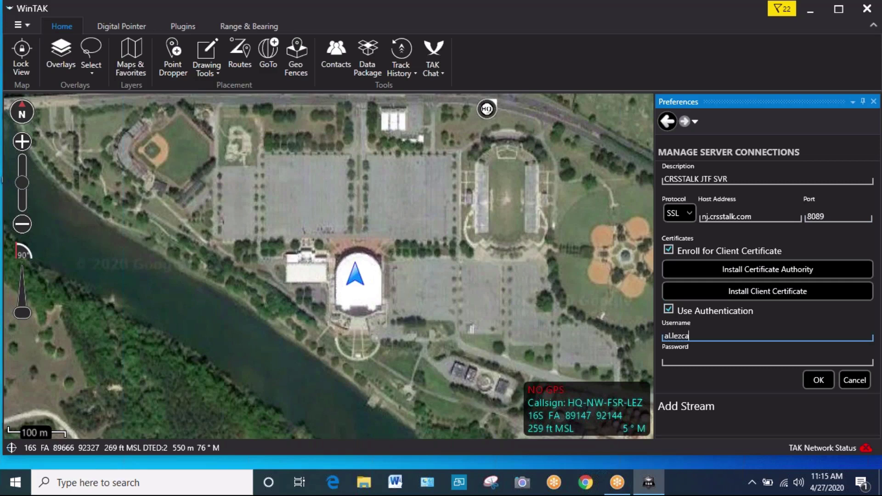
pyautogui.click(699, 362)
pyautogui.write('****')
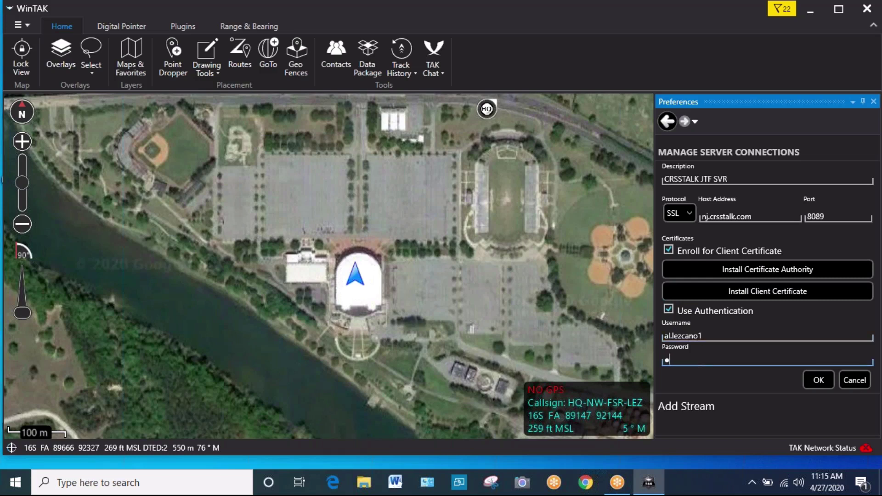
pyautogui.write('*')
pyautogui.write('***')
pyautogui.write('******')
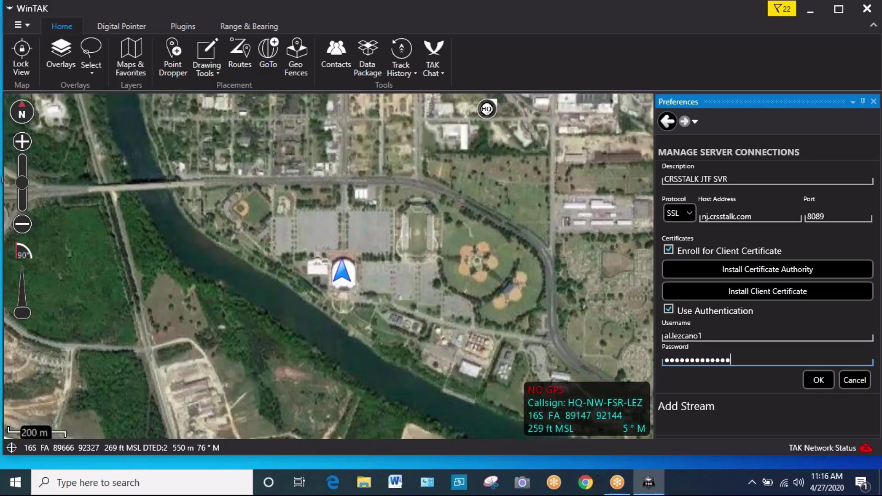
pyautogui.write('****')
# Save the CRSSTALK JTF SVR stream, confirm enrollment credentials, and toggle it connected
pyautogui.click(811, 379)
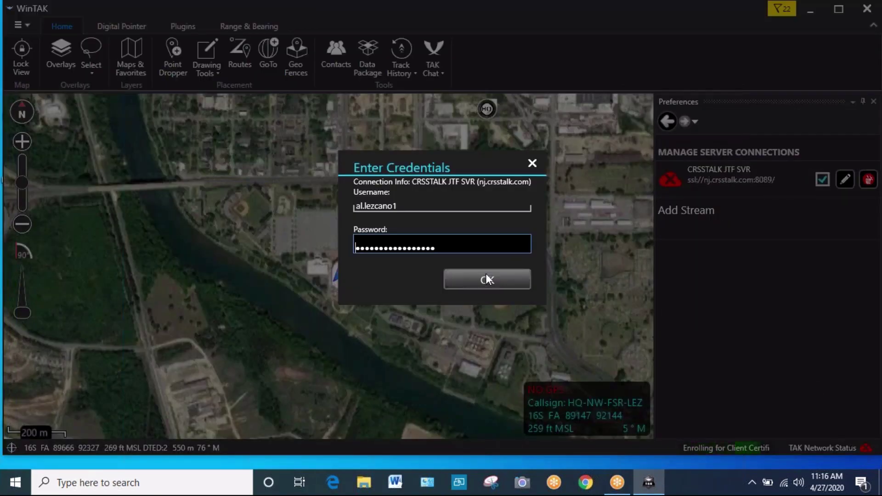
pyautogui.click(487, 279)
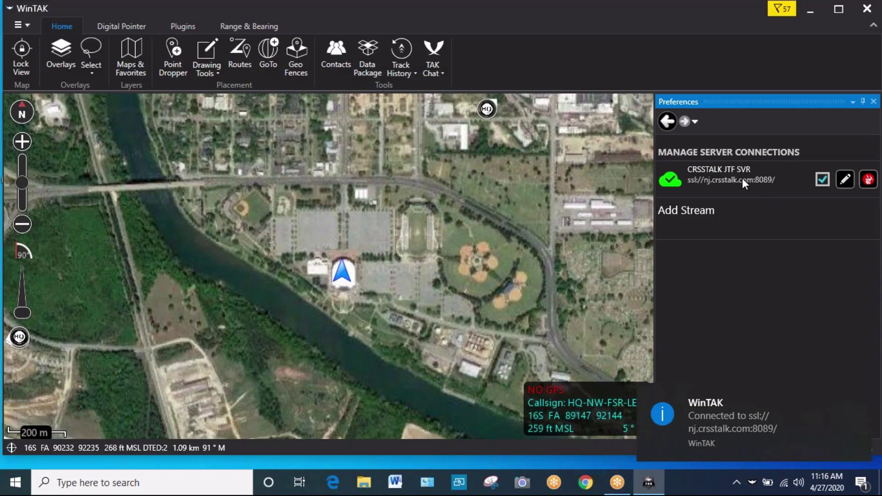
pyautogui.click(823, 180)
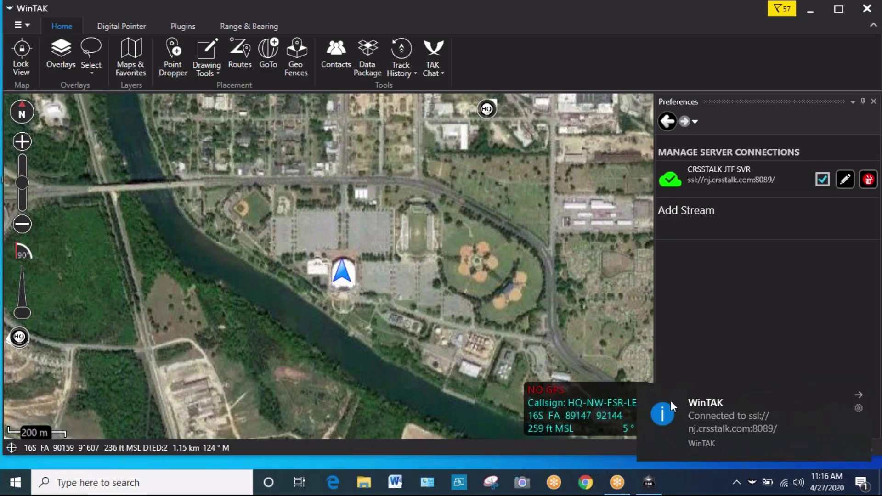
# Back out of the server settings through Network Preferences to the top-level Preferences categories
pyautogui.click(668, 122)
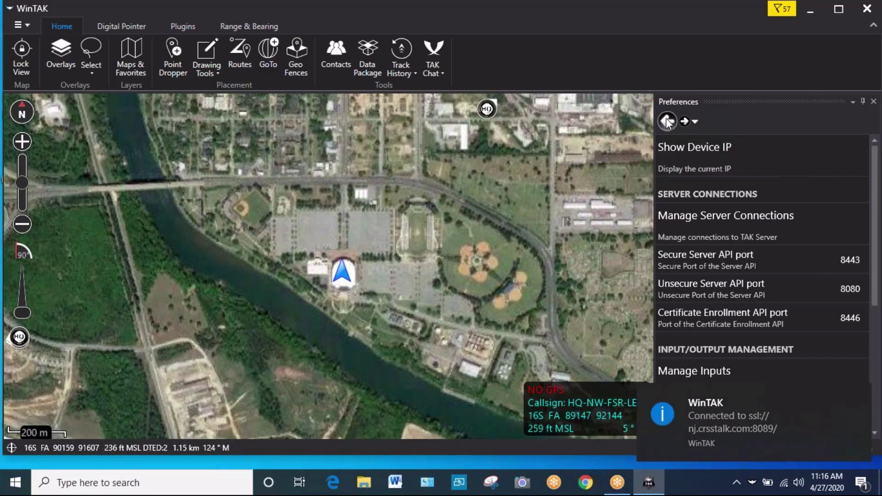
pyautogui.click(667, 122)
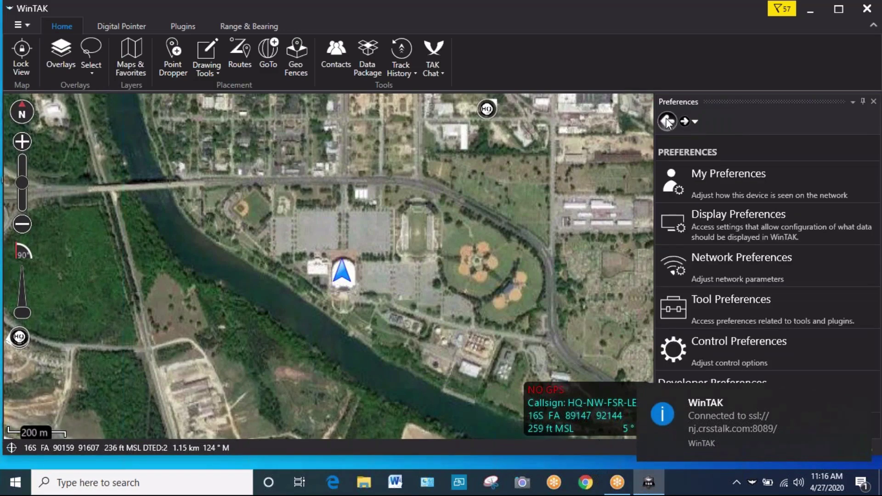